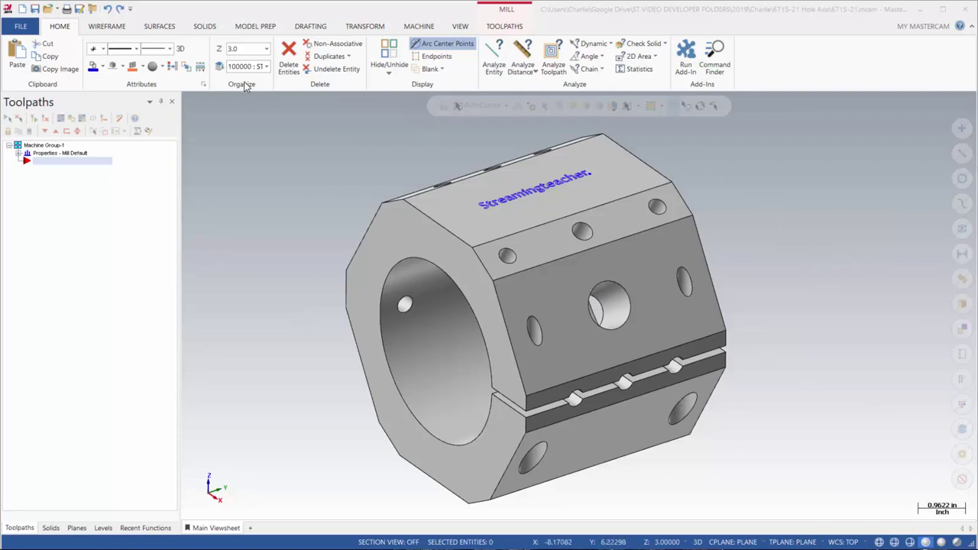
Start the Hole Axis function from the Model Prep tab's Create group.
{"action": "left_click", "coordinate": [257, 28]}
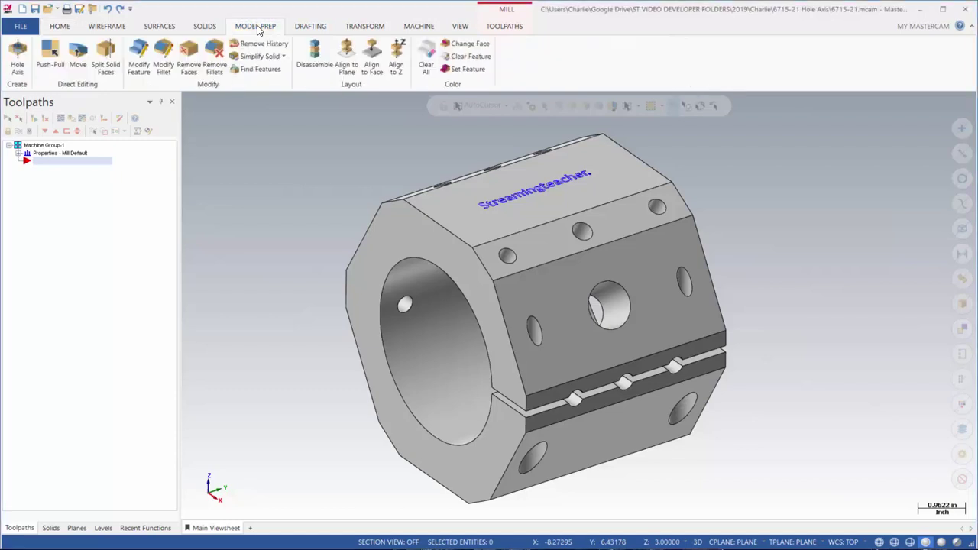
{"action": "left_click", "coordinate": [16, 58]}
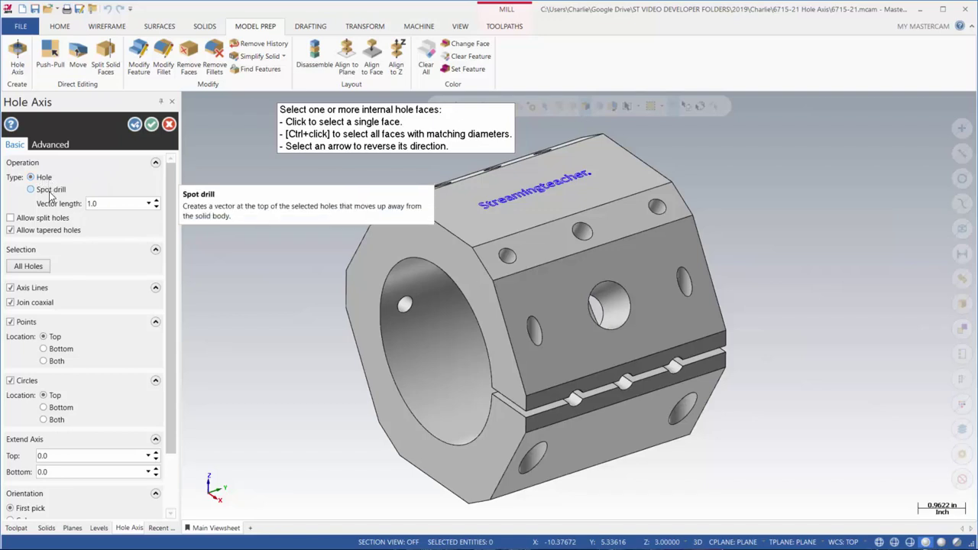
Check Allow split holes and keep Allow tapered holes on, with vector length 1.0.
{"action": "left_click", "coordinate": [107, 202]}
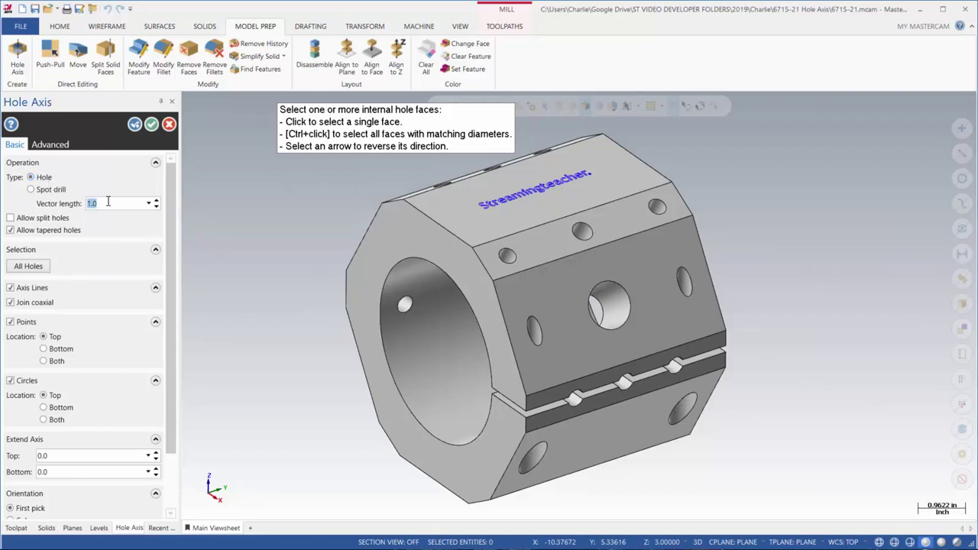
{"action": "left_click", "coordinate": [46, 220]}
{"action": "left_click", "coordinate": [10, 230]}
{"action": "left_click", "coordinate": [10, 231]}
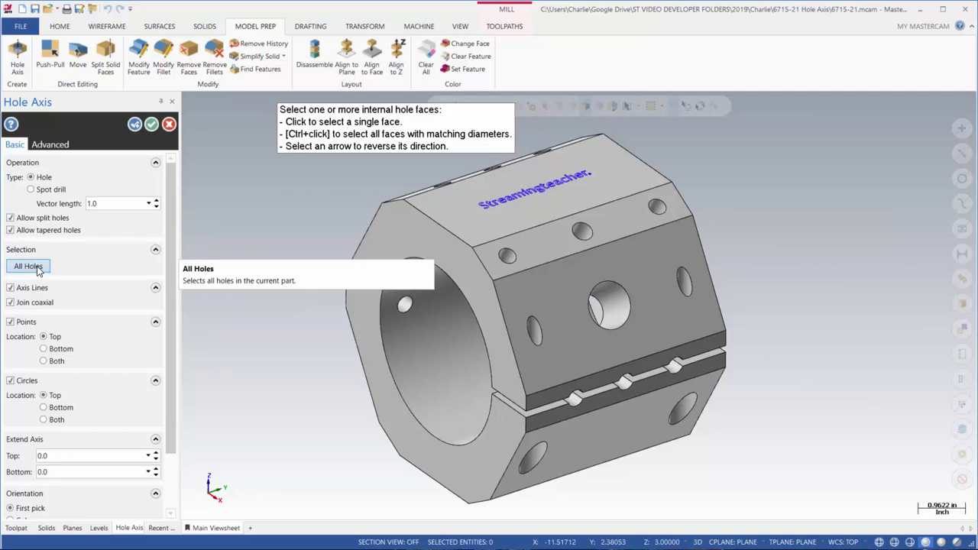
{"action": "scroll", "coordinate": [87, 283], "scroll_direction": "down", "scroll_amount": 2}
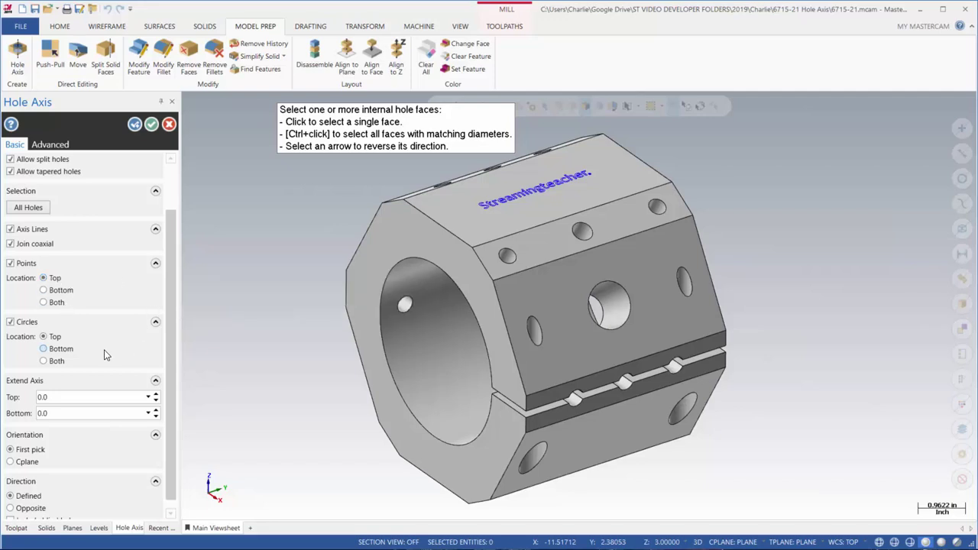
{"action": "scroll", "coordinate": [70, 334], "scroll_direction": "down", "scroll_amount": 1}
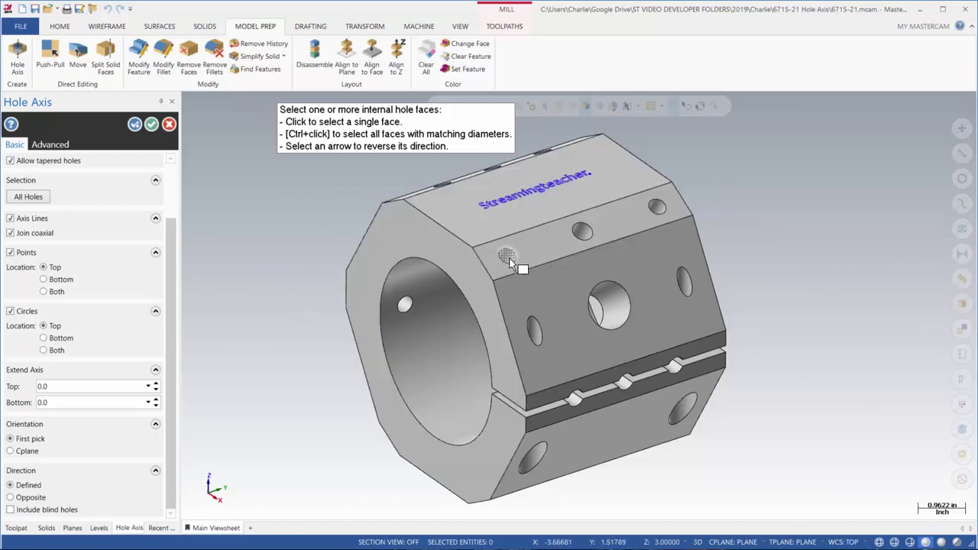
Select the three top-face holes, two angled side holes and two bottom holes, then apply.
{"action": "left_click", "coordinate": [509, 258]}
{"action": "left_click", "coordinate": [582, 229]}
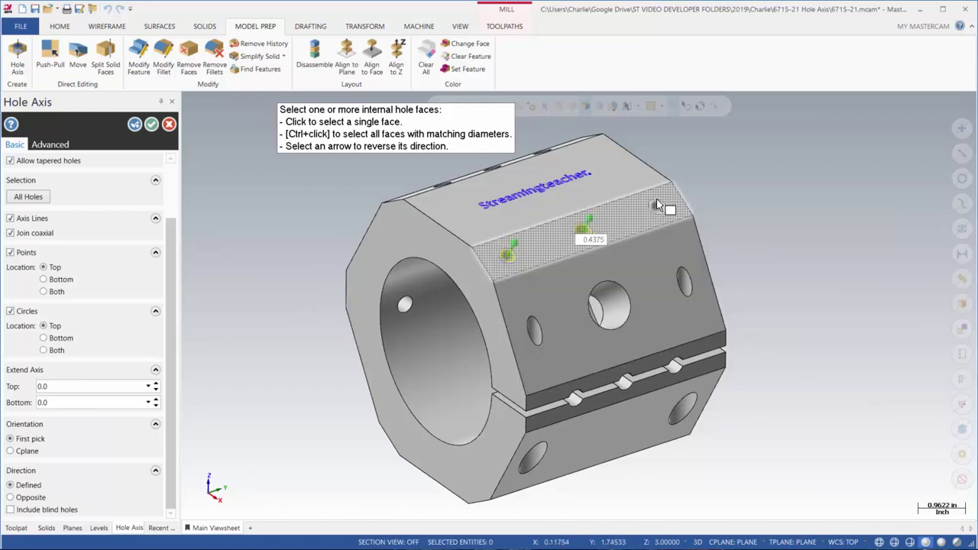
{"action": "left_click", "coordinate": [659, 205]}
{"action": "left_click", "coordinate": [684, 282]}
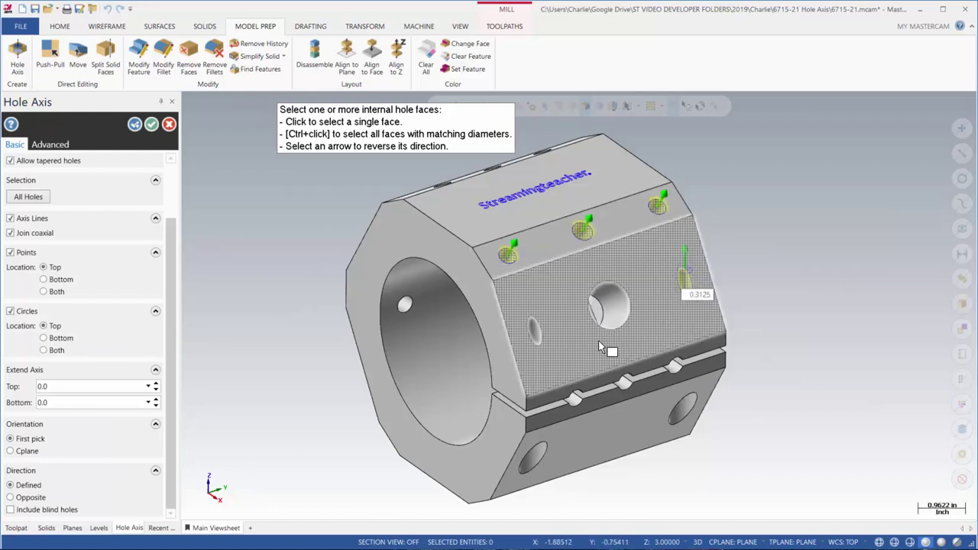
{"action": "left_click", "coordinate": [539, 332]}
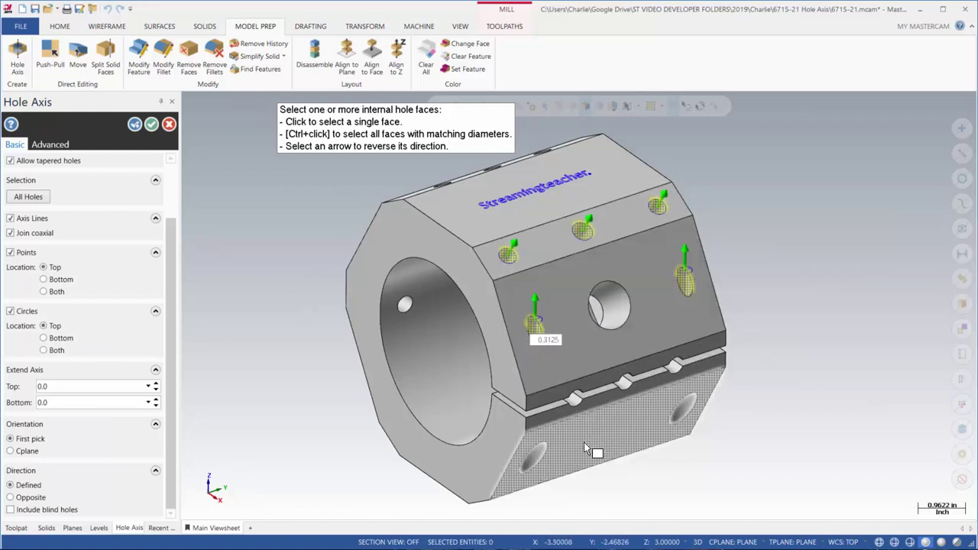
{"action": "left_click", "coordinate": [540, 466]}
{"action": "left_click", "coordinate": [682, 411]}
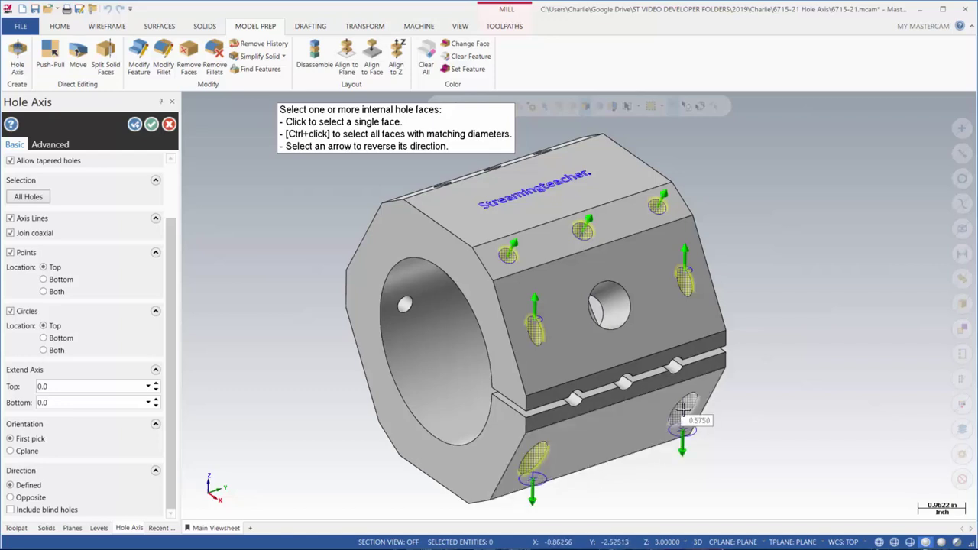
{"action": "left_click", "coordinate": [134, 126]}
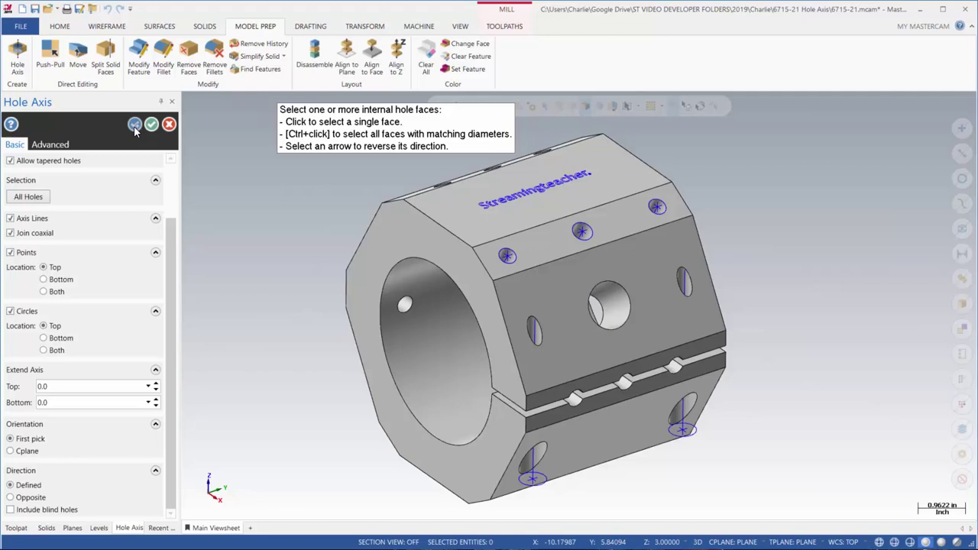
{"action": "scroll", "coordinate": [693, 279], "scroll_direction": "up", "scroll_amount": 5}
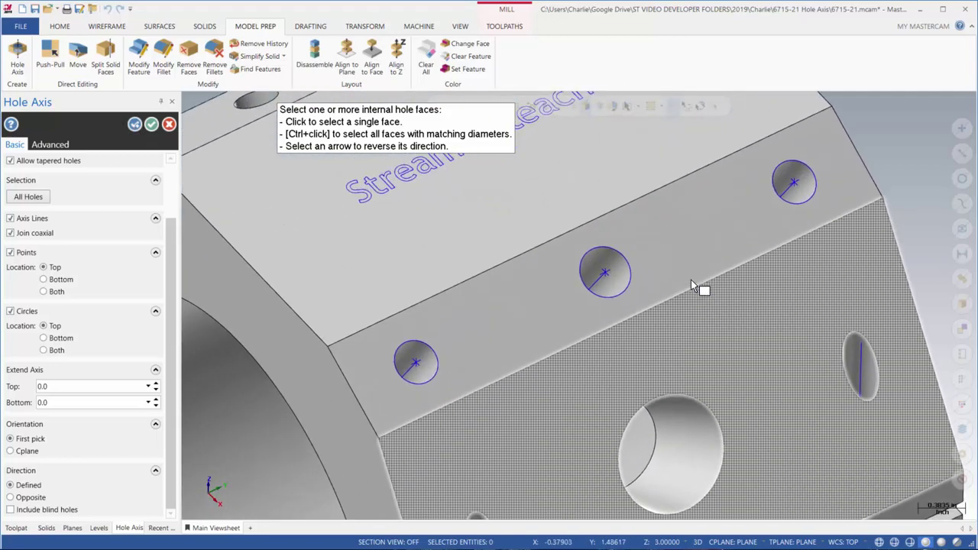
{"action": "middle_click_drag", "start_coordinate": [691, 280], "coordinate": [589, 360]}
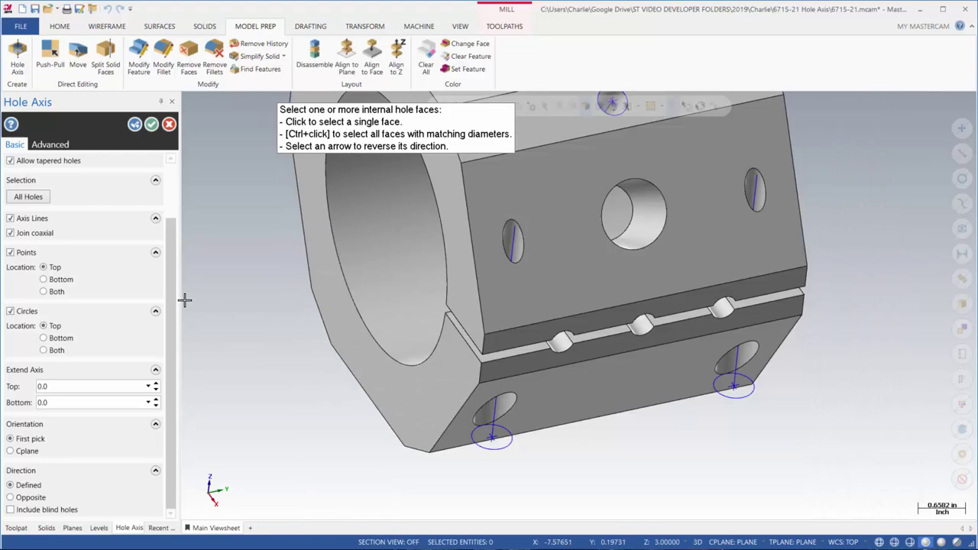
{"action": "middle_click_drag", "start_coordinate": [629, 398], "coordinate": [535, 336]}
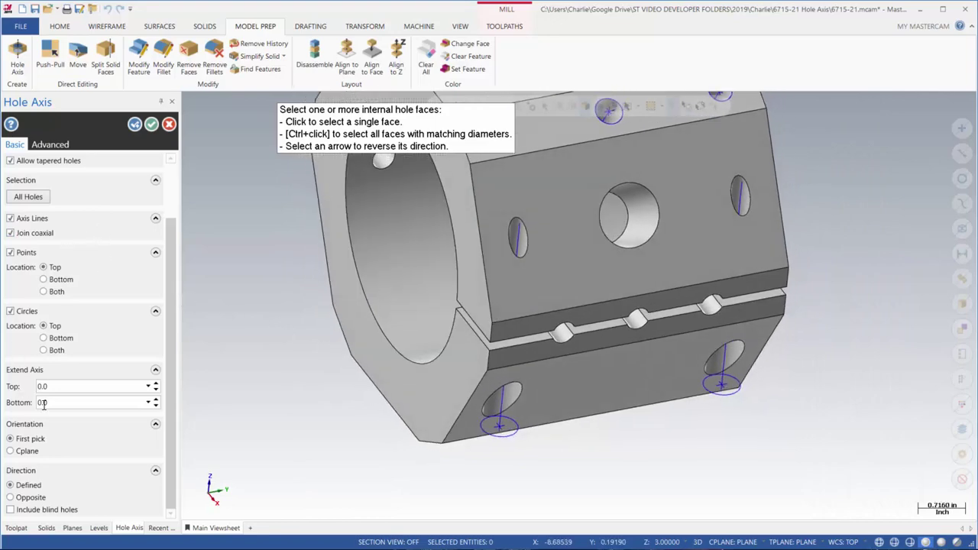
With split holes turned off, pick the three slot notches and apply.
{"action": "scroll", "coordinate": [68, 278], "scroll_direction": "up", "scroll_amount": 2}
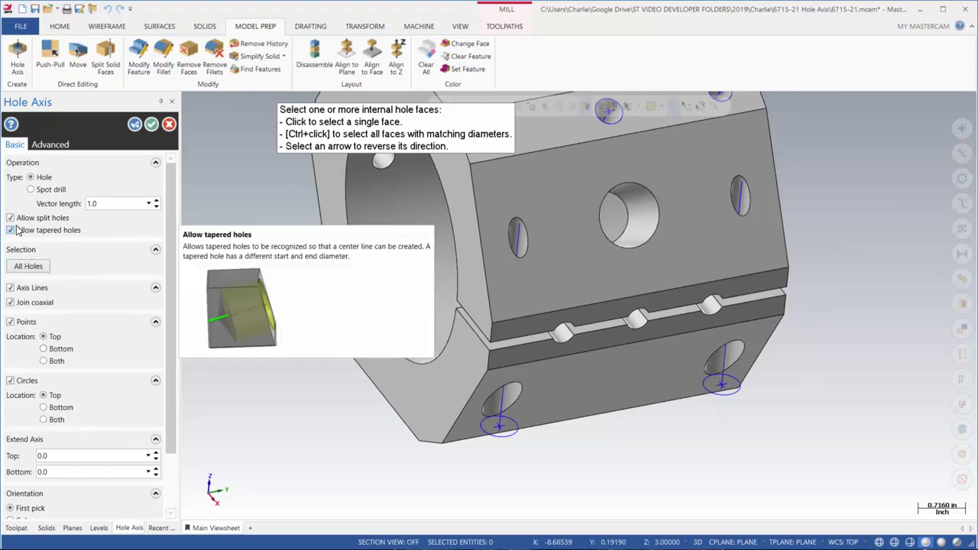
{"action": "left_click", "coordinate": [10, 218]}
{"action": "middle_click_drag", "start_coordinate": [642, 513], "coordinate": [567, 374]}
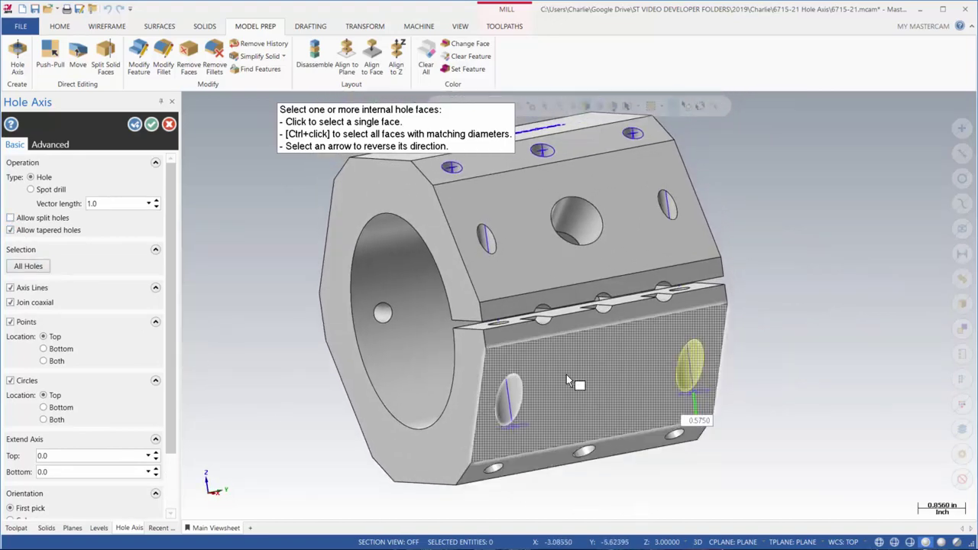
{"action": "middle_click_drag", "start_coordinate": [528, 401], "coordinate": [525, 371]}
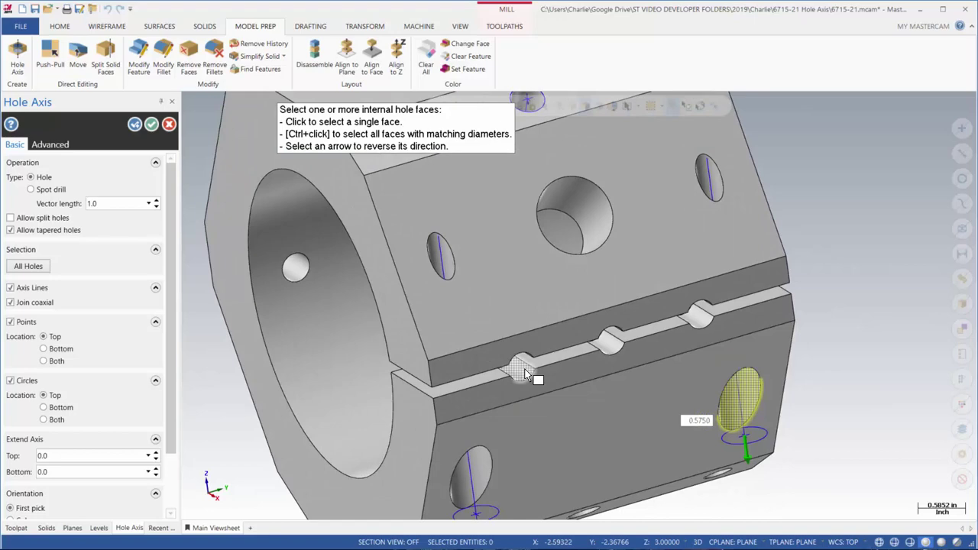
{"action": "left_click", "coordinate": [524, 371]}
{"action": "left_click", "coordinate": [610, 342]}
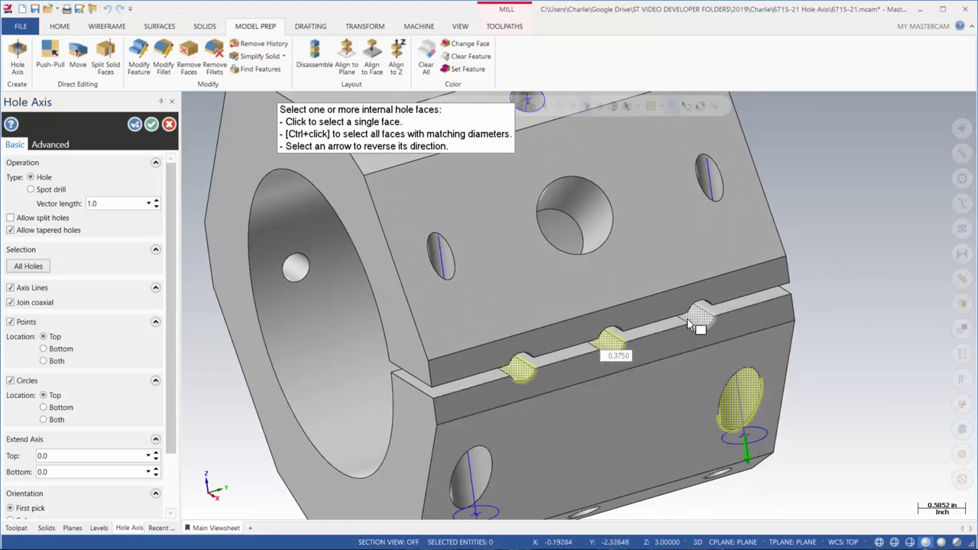
{"action": "left_click", "coordinate": [688, 323]}
{"action": "middle_click_drag", "start_coordinate": [687, 322], "coordinate": [80, 193]}
{"action": "left_click", "coordinate": [136, 125]}
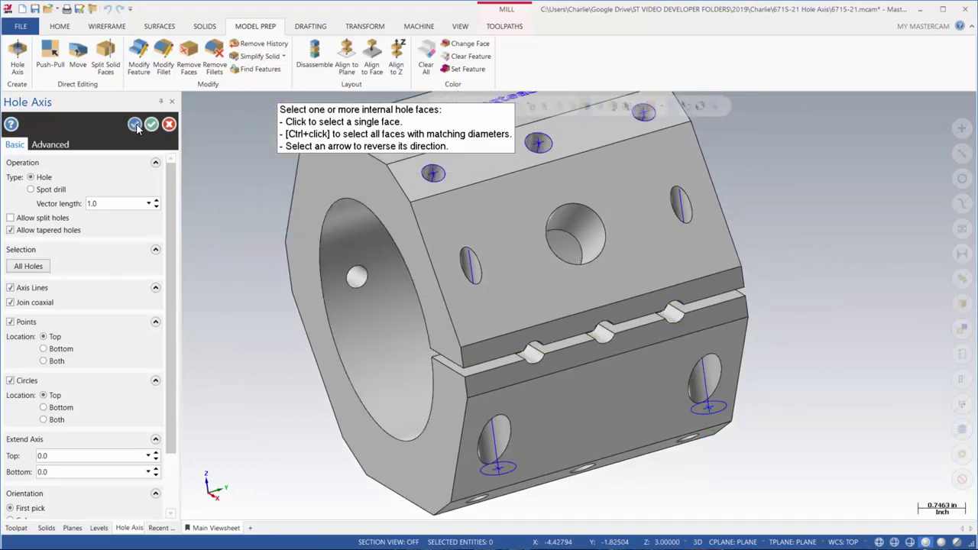
Re-enable Allow split holes and apply again to create axes on the three slot notches.
{"action": "middle_click_drag", "start_coordinate": [359, 369], "coordinate": [324, 271]}
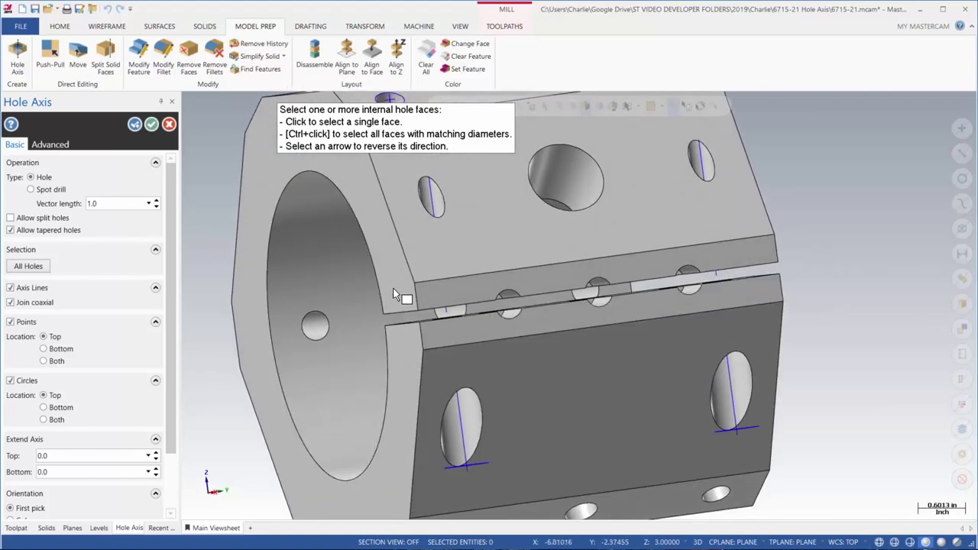
{"action": "mouse_move", "coordinate": [395, 293]}
{"action": "middle_mouse_down"}
{"action": "mouse_move", "coordinate": [764, 324]}
{"action": "mouse_move", "coordinate": [624, 325]}
{"action": "middle_mouse_up"}
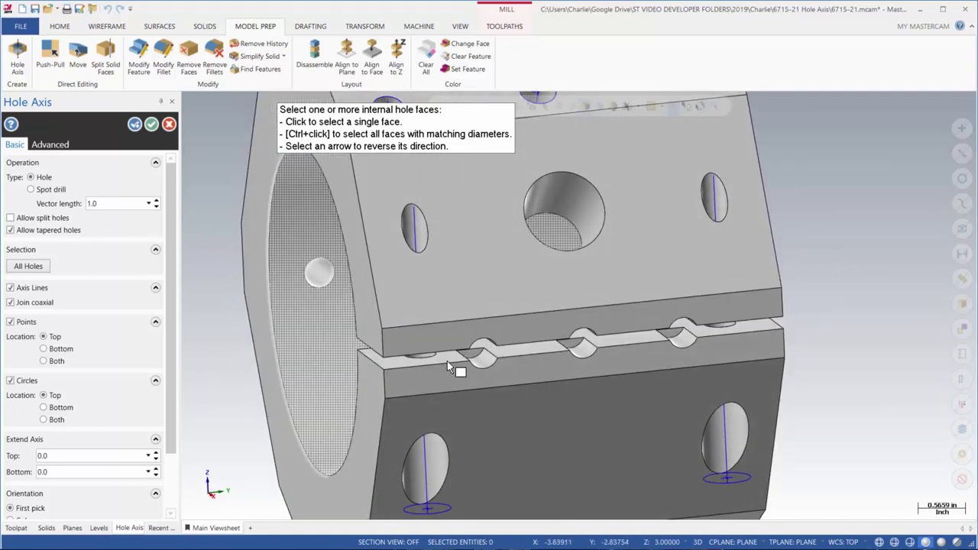
{"action": "left_click", "coordinate": [10, 218]}
{"action": "middle_click_drag", "start_coordinate": [187, 314], "coordinate": [270, 419]}
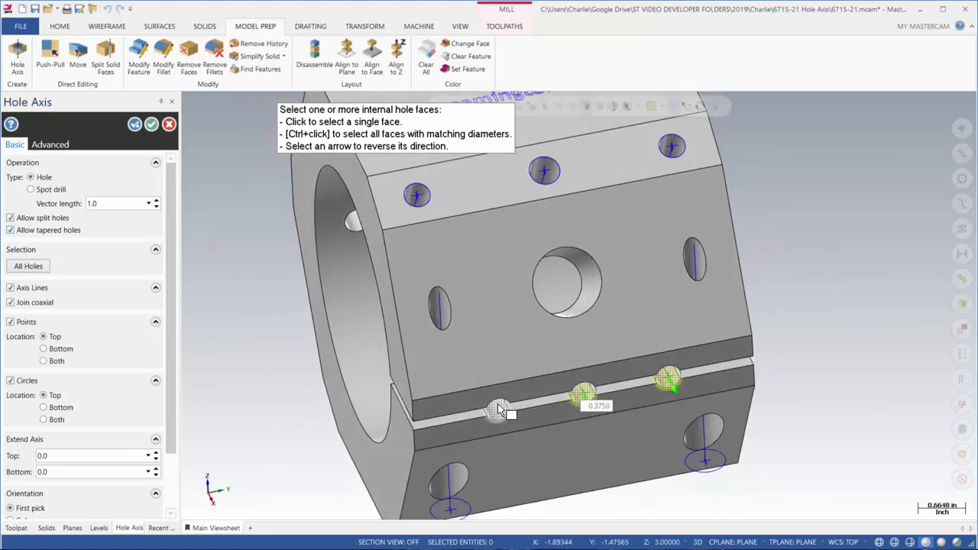
{"action": "middle_click_drag", "start_coordinate": [468, 425], "coordinate": [310, 372]}
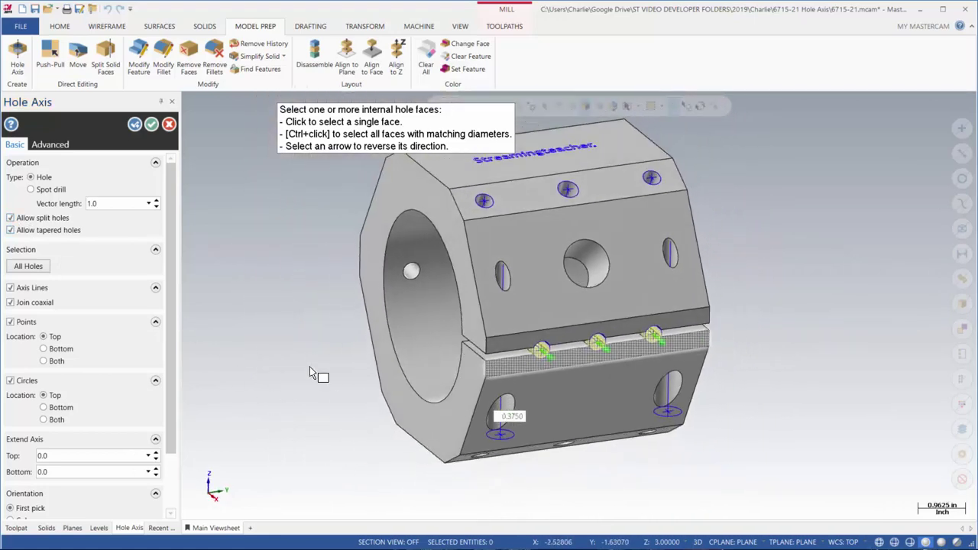
{"action": "left_click", "coordinate": [134, 124]}
{"action": "middle_click_drag", "start_coordinate": [290, 328], "coordinate": [184, 329]}
Select the large central hole on the clamp's front face.
{"action": "scroll", "coordinate": [626, 404], "scroll_direction": "up", "scroll_amount": 5}
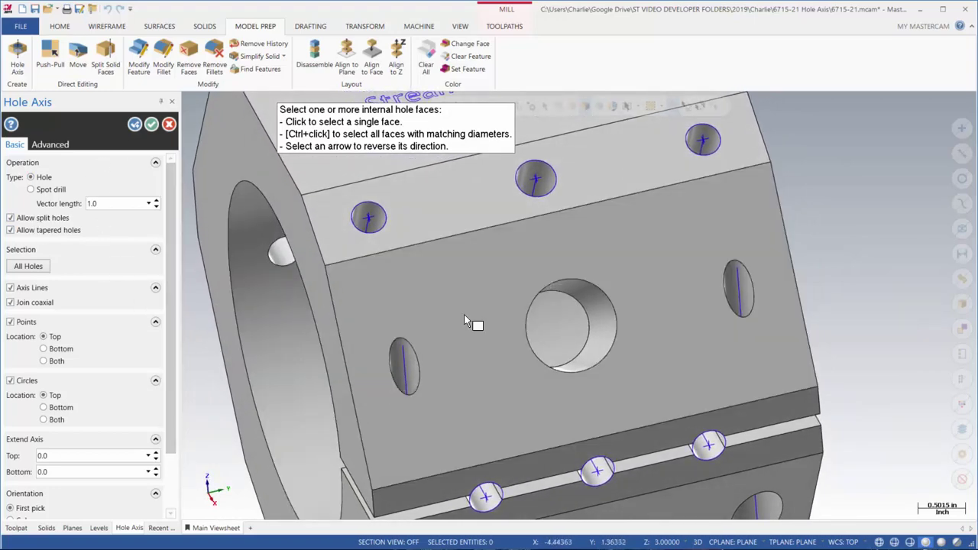
{"action": "left_click", "coordinate": [599, 311]}
{"action": "middle_click_drag", "start_coordinate": [598, 311], "coordinate": [51, 286]}
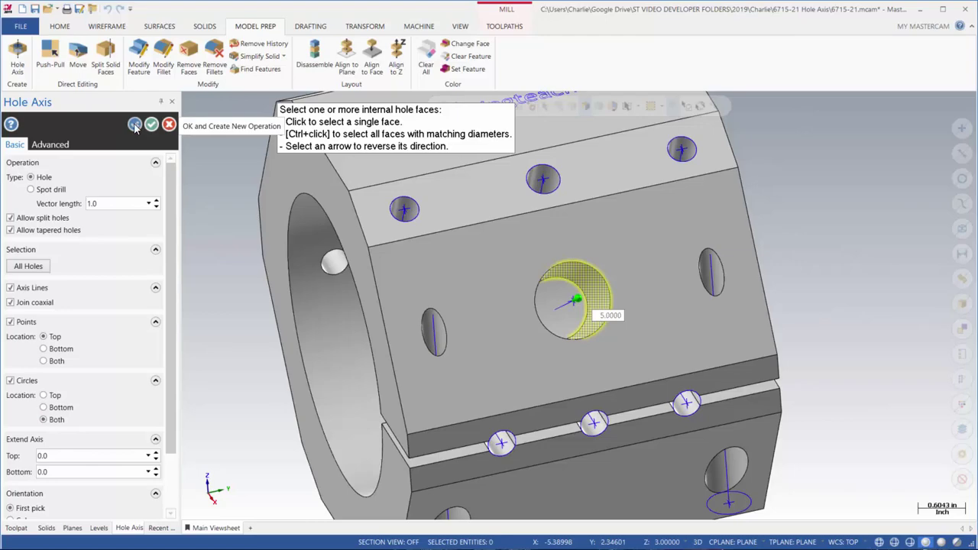
Orbit and zoom around the clamp to inspect the central hole's new axis and point.
{"action": "scroll", "coordinate": [413, 321], "scroll_direction": "up", "scroll_amount": 5}
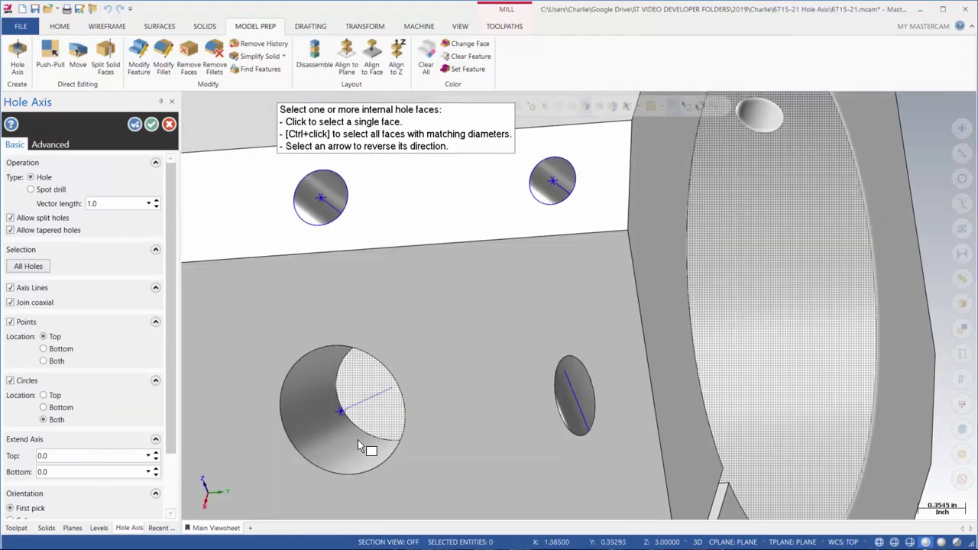
{"action": "scroll", "coordinate": [360, 429], "scroll_direction": "down", "scroll_amount": 3}
{"action": "middle_click_drag", "start_coordinate": [359, 427], "coordinate": [591, 241]}
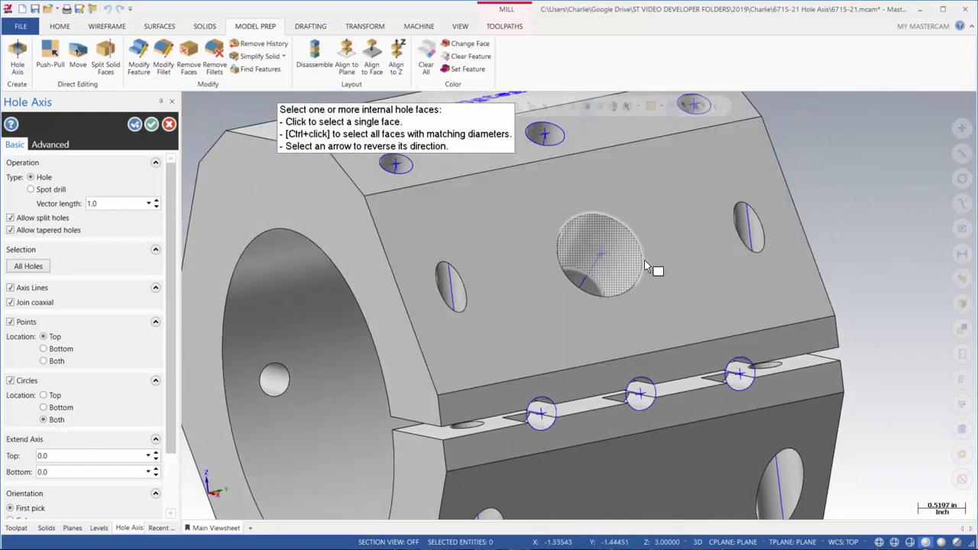
{"action": "middle_click_drag", "start_coordinate": [645, 262], "coordinate": [661, 266]}
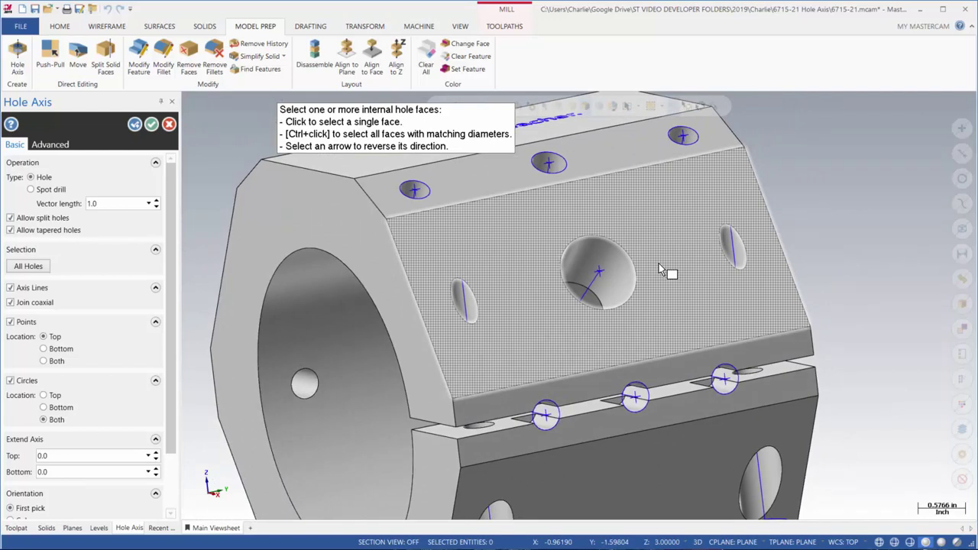
{"action": "scroll", "coordinate": [662, 269], "scroll_direction": "down", "scroll_amount": 4}
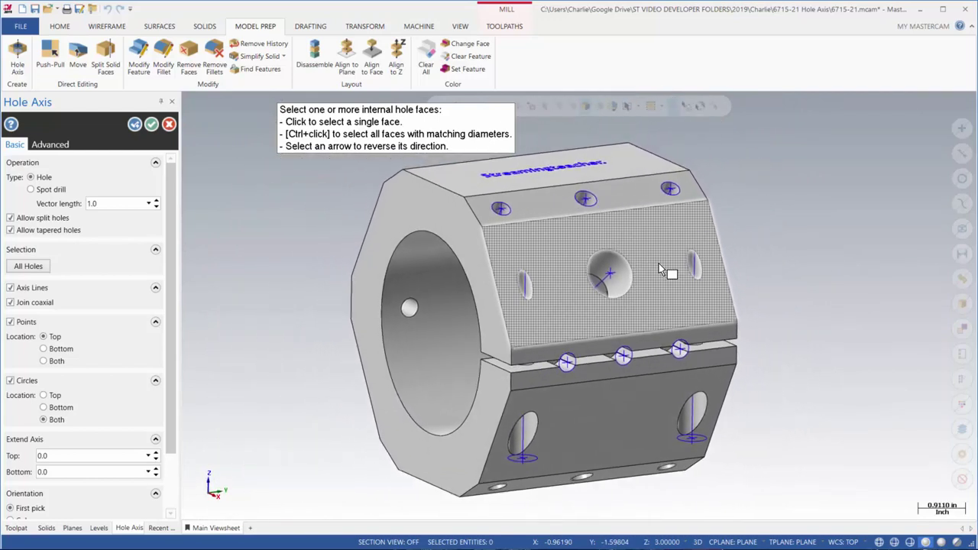
{"action": "key", "text": "alt+Down"}
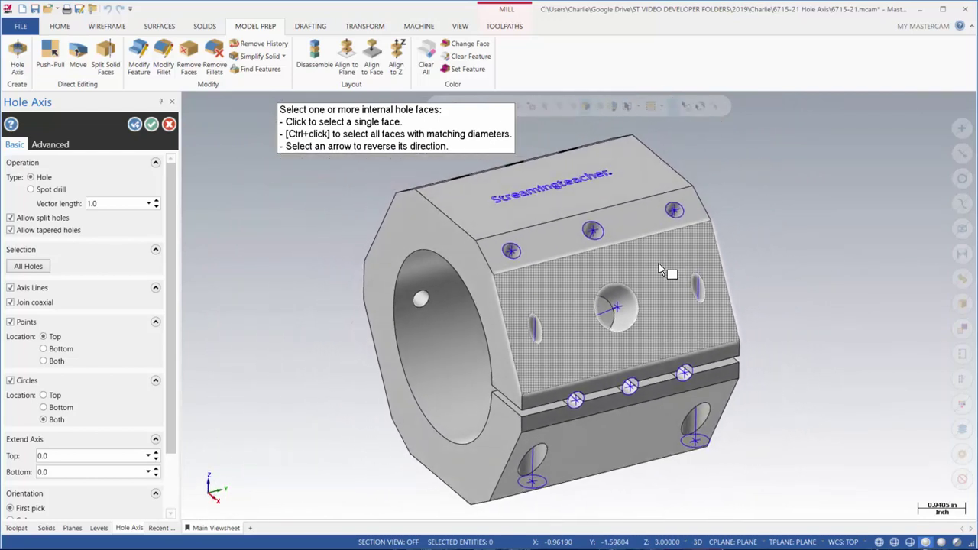